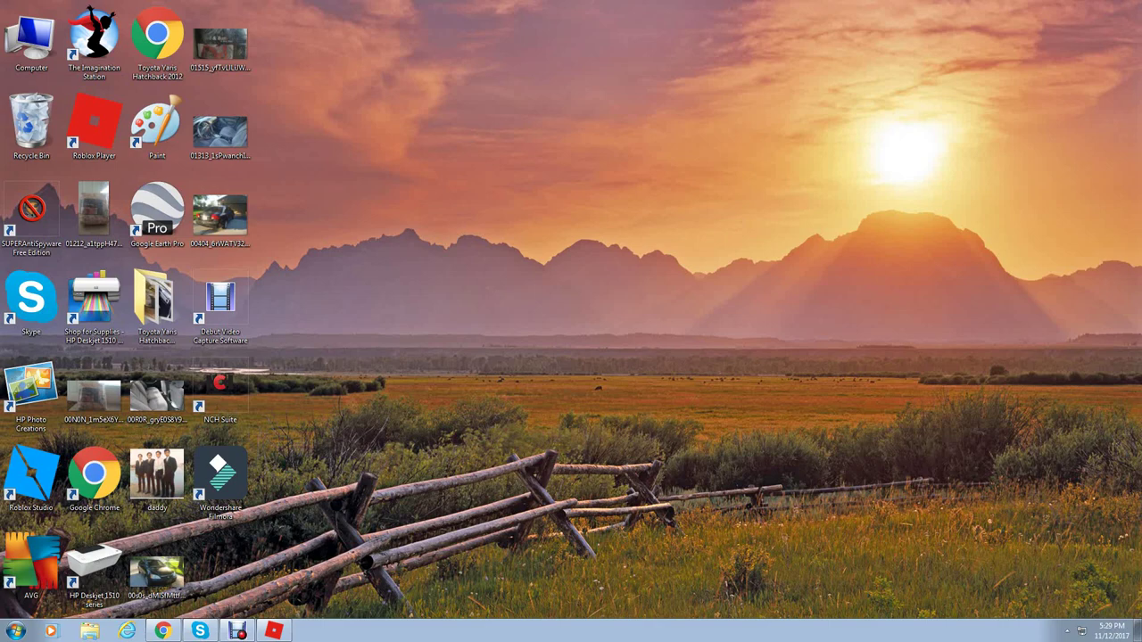
Search the computer for "check" and open the Check Cashed V3 archive from the file results
{"action": "key", "text": "super"}
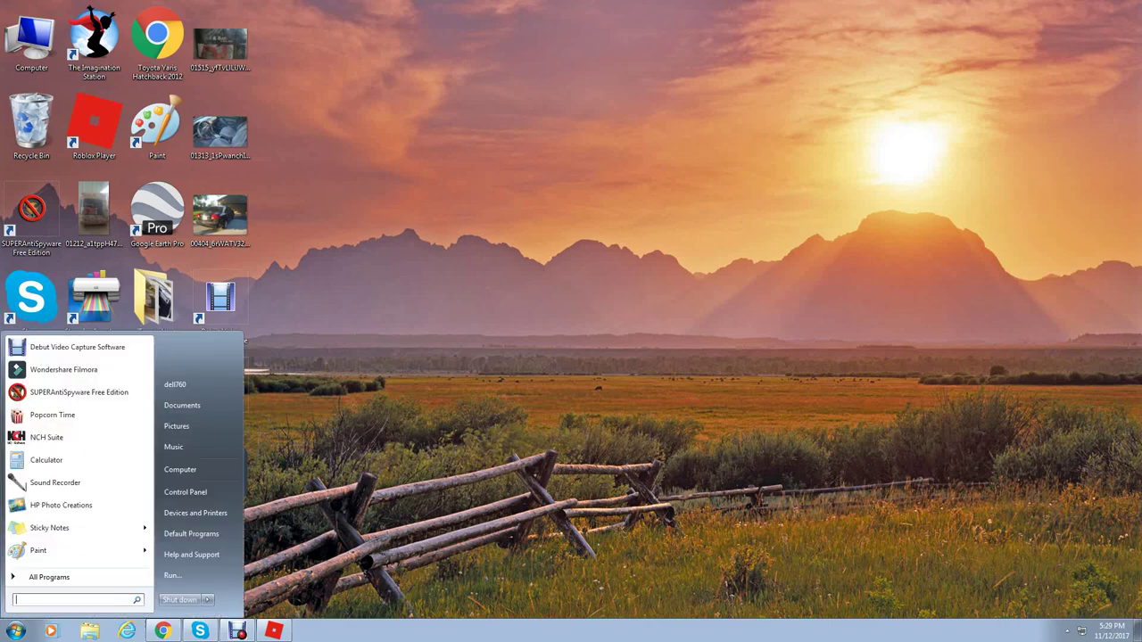
{"action": "type", "text": "c"}
{"action": "key", "text": "BackSpace"}
{"action": "type", "text": "cehck"}
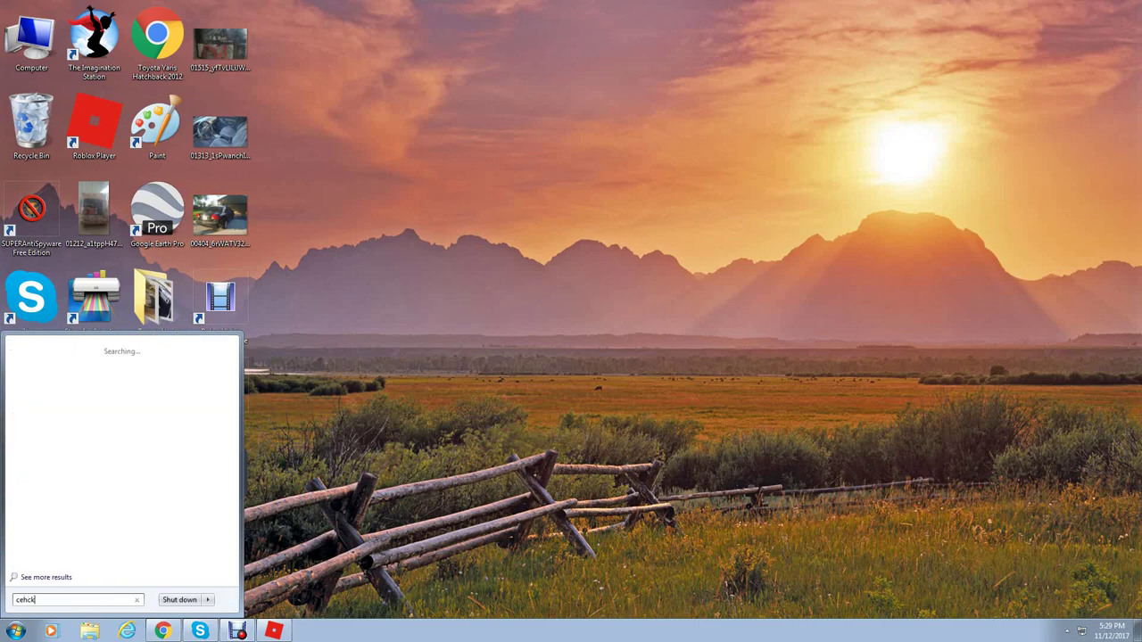
{"action": "key", "text": "BackSpace"}
{"action": "key", "text": "BackSpace"}
{"action": "key", "text": "BackSpace"}
{"action": "key", "text": "BackSpace"}
{"action": "key", "text": "BackSpace"}
{"action": "type", "text": "heck"}
{"action": "key", "text": "BackSpace"}
{"action": "key", "text": "BackSpace"}
{"action": "key", "text": "BackSpace"}
{"action": "key", "text": "BackSpace"}
{"action": "type", "text": "check"}
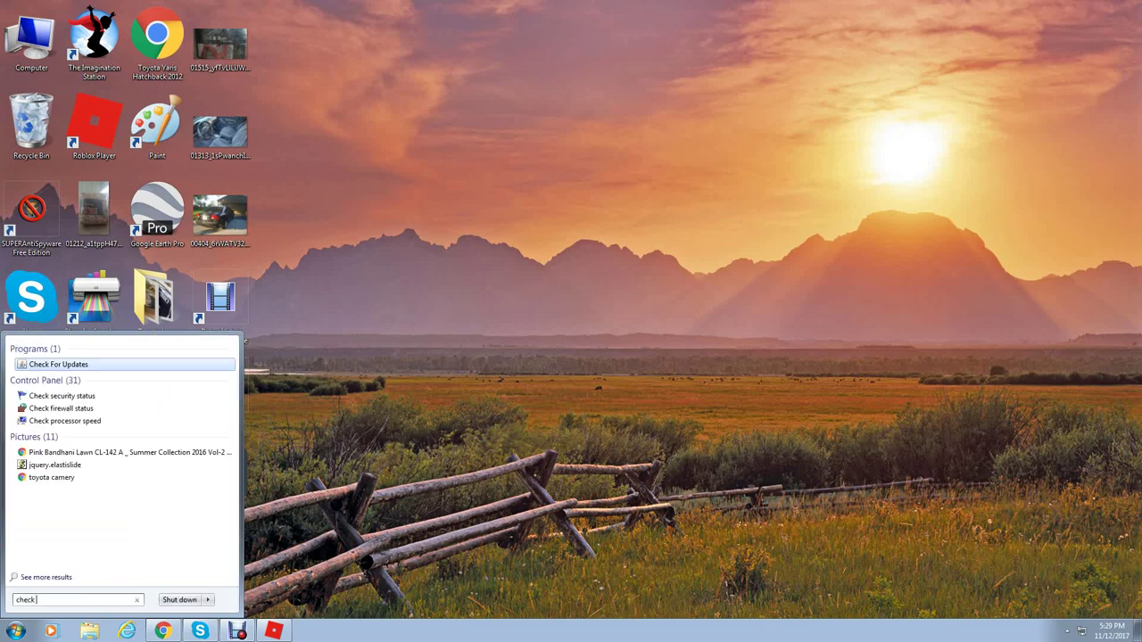
{"action": "key", "text": "Up"}
{"action": "key", "text": "Up"}
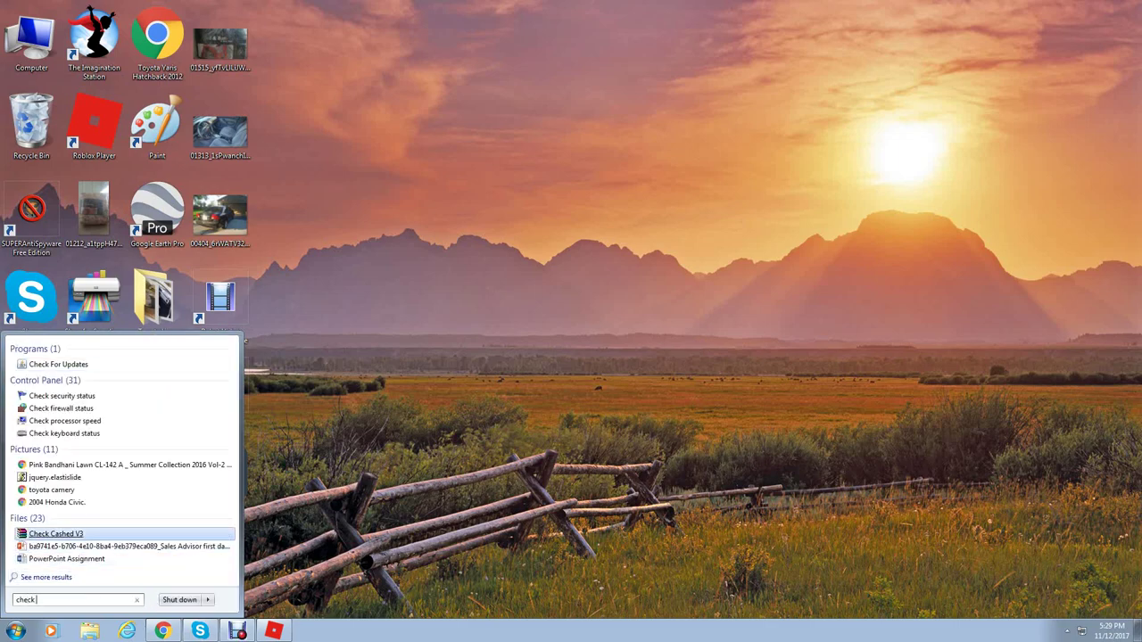
{"action": "key", "text": "Return"}
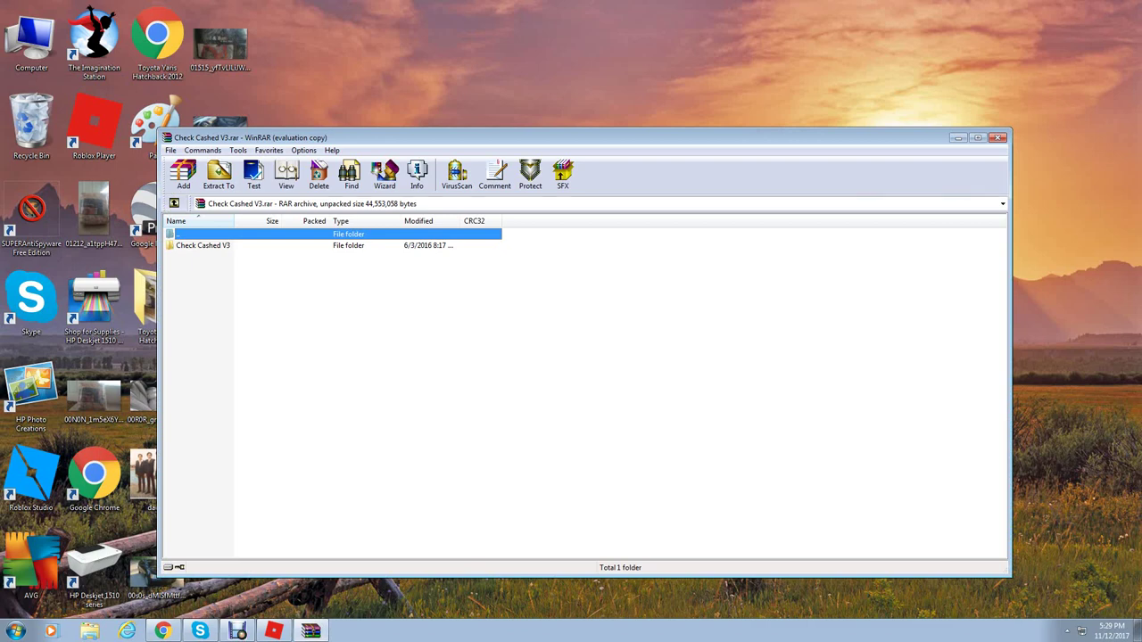
Browse the archive through the nested Check Cashed V3 folders into the Roblox NOPED [NOT PATCHED] folder
{"action": "key", "text": "Down"}
{"action": "key", "text": "Return"}
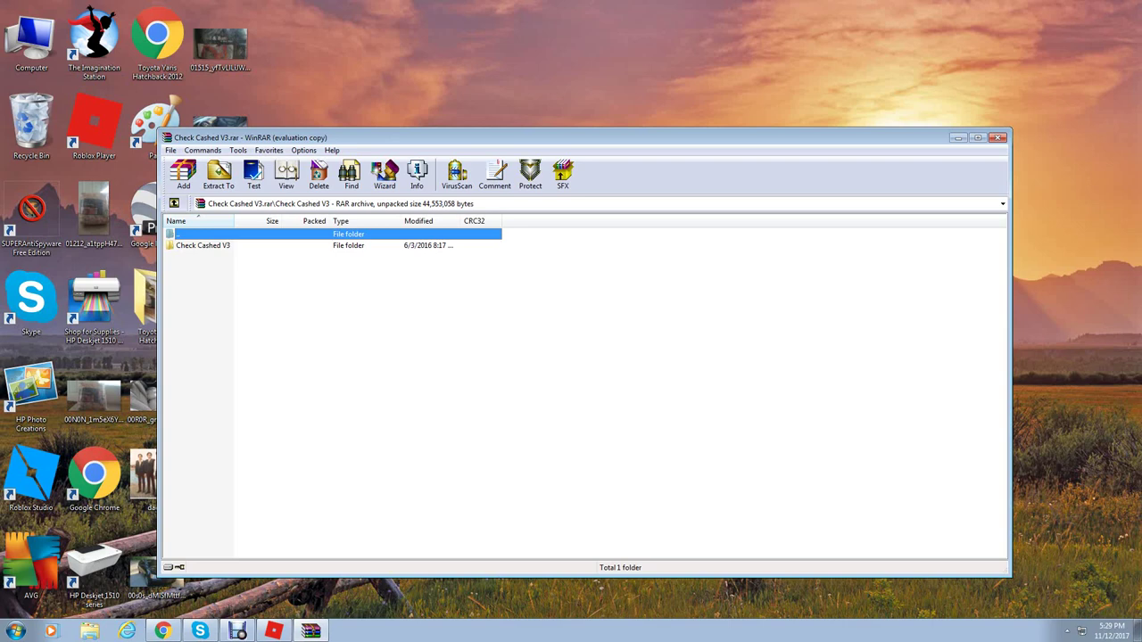
{"action": "key", "text": "Down"}
{"action": "key", "text": "Return"}
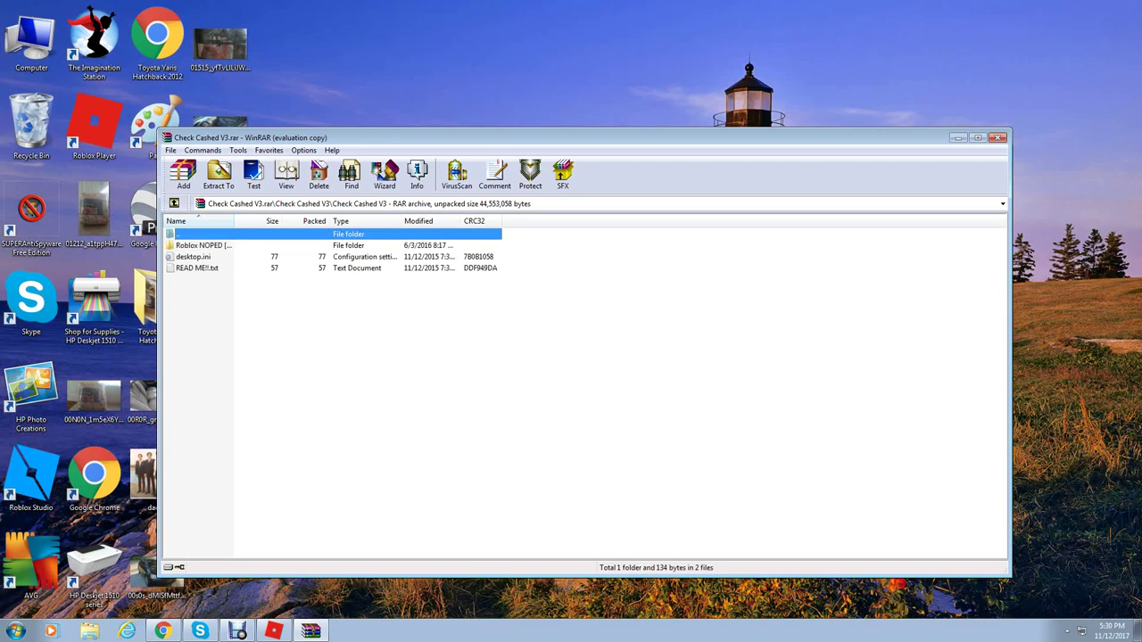
{"action": "key", "text": "Down"}
{"action": "key", "text": "Return"}
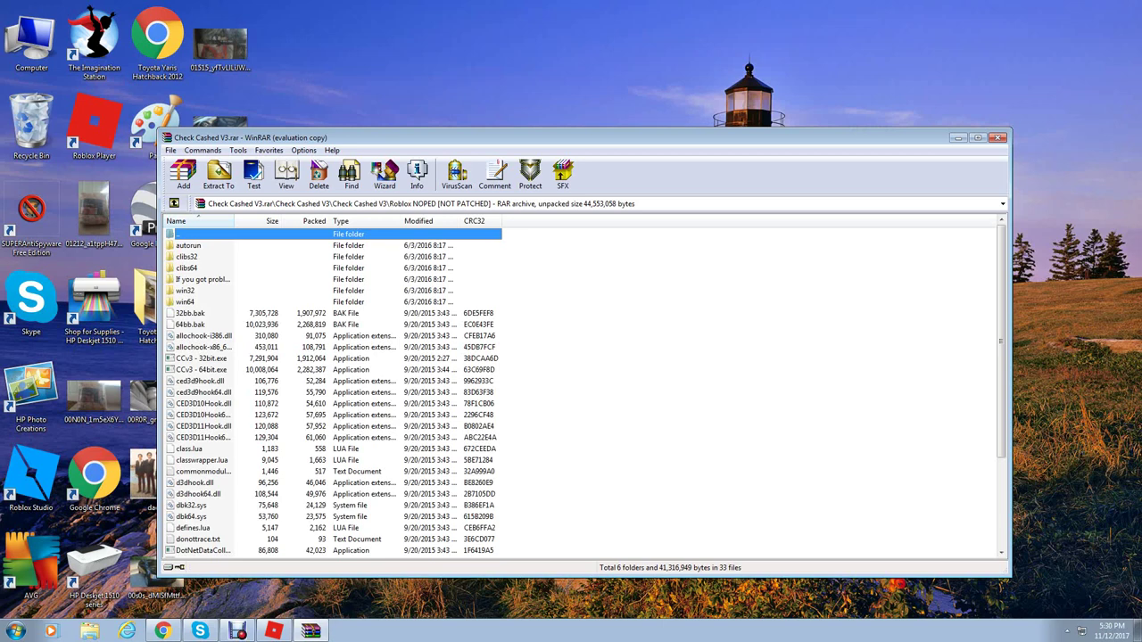
Run CCv3 - 64bit.exe from the archive and attach it to the RobloxPlayerBeta.exe process
{"action": "double_click", "coordinate": [202, 369]}
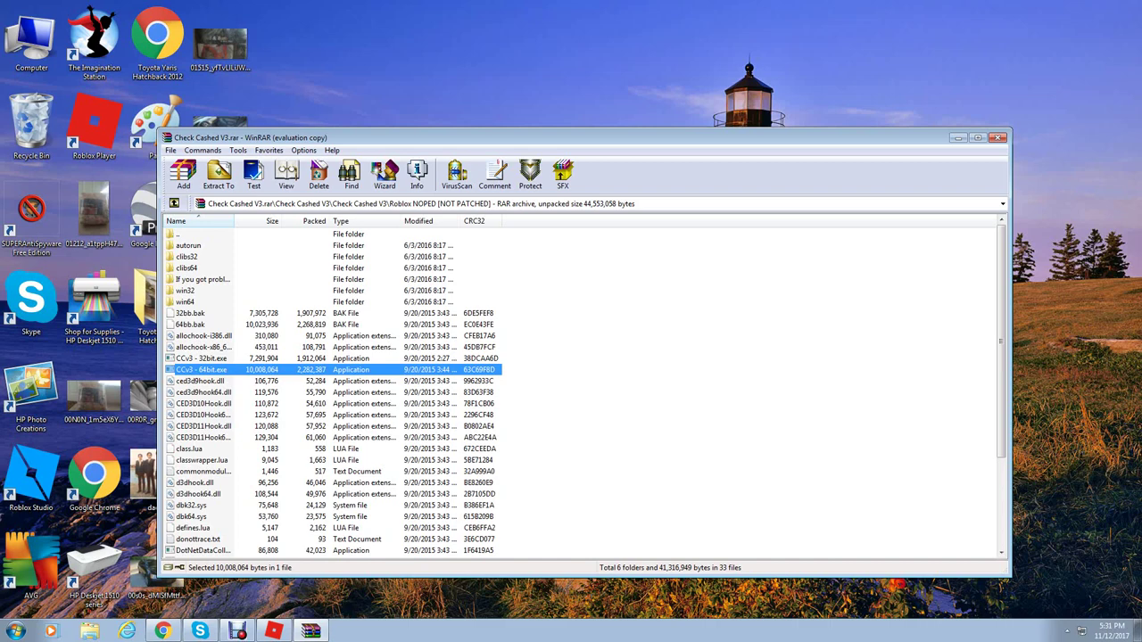
{"action": "key", "text": "Return"}
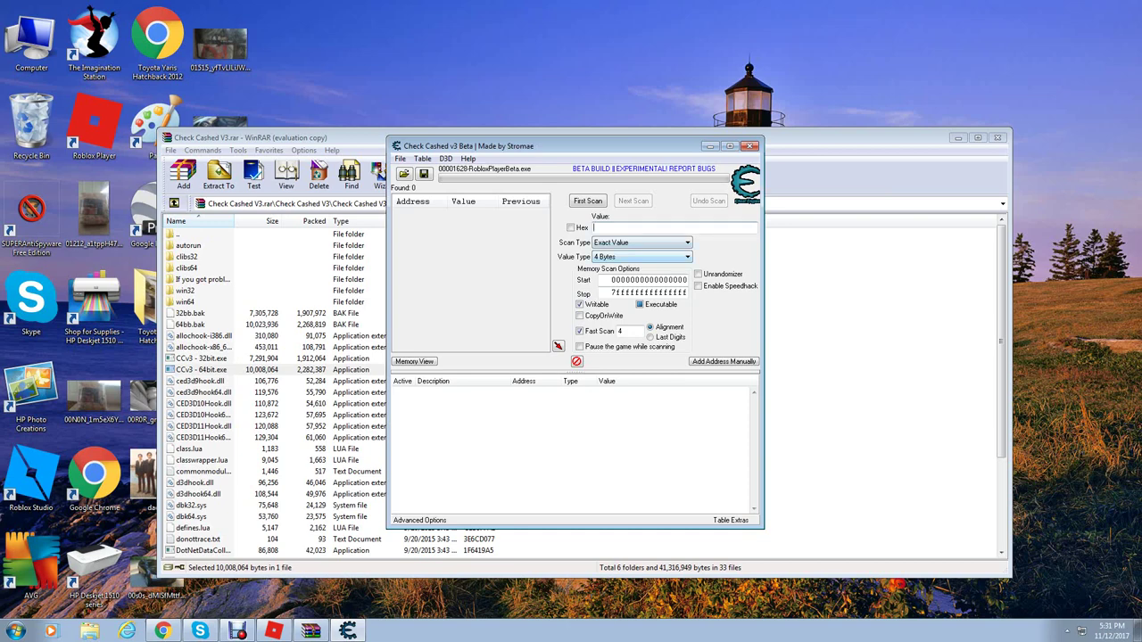
Set the value type to String and scan the game's memory for the text "Torso"
{"action": "left_click", "coordinate": [641, 257]}
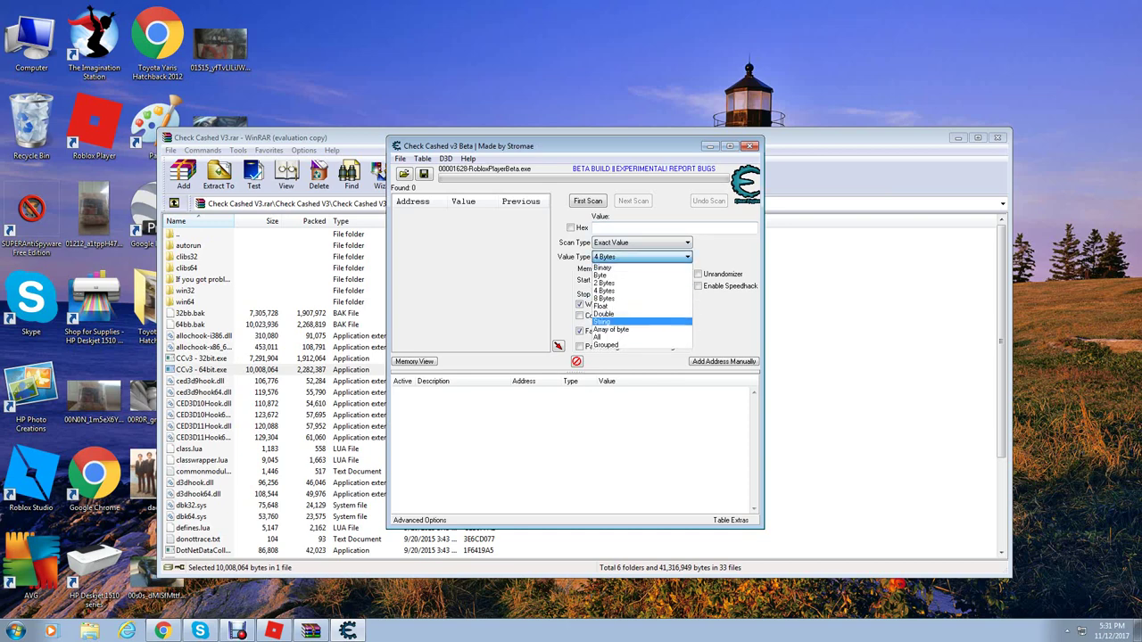
{"action": "left_click", "coordinate": [625, 322]}
{"action": "left_click", "coordinate": [638, 229]}
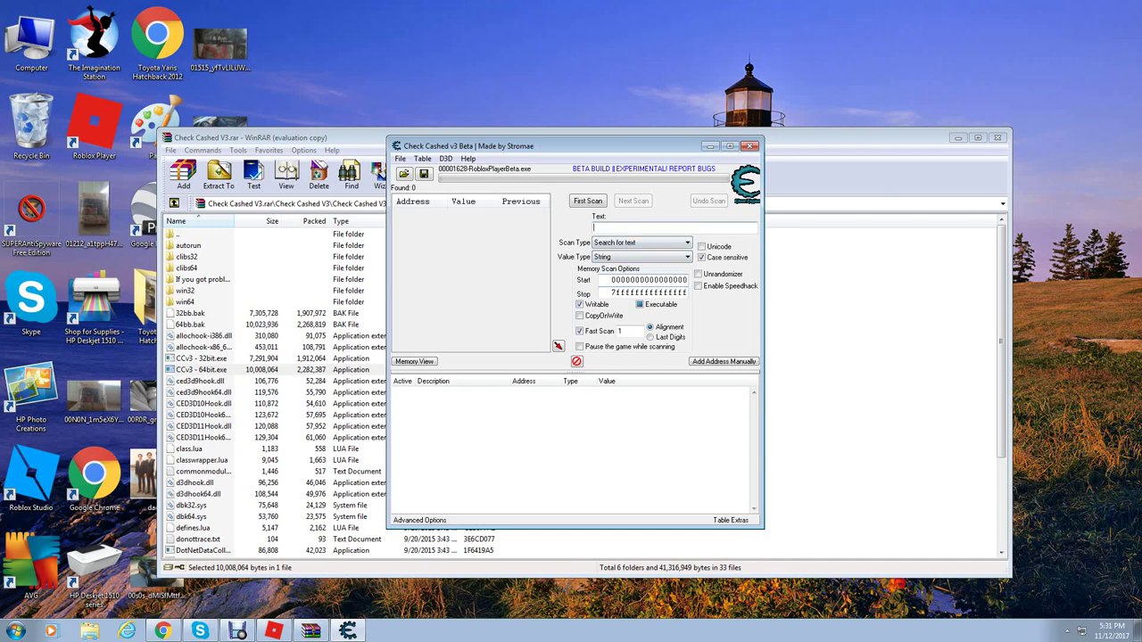
{"action": "type", "text": "Torso"}
{"action": "key", "text": "Return"}
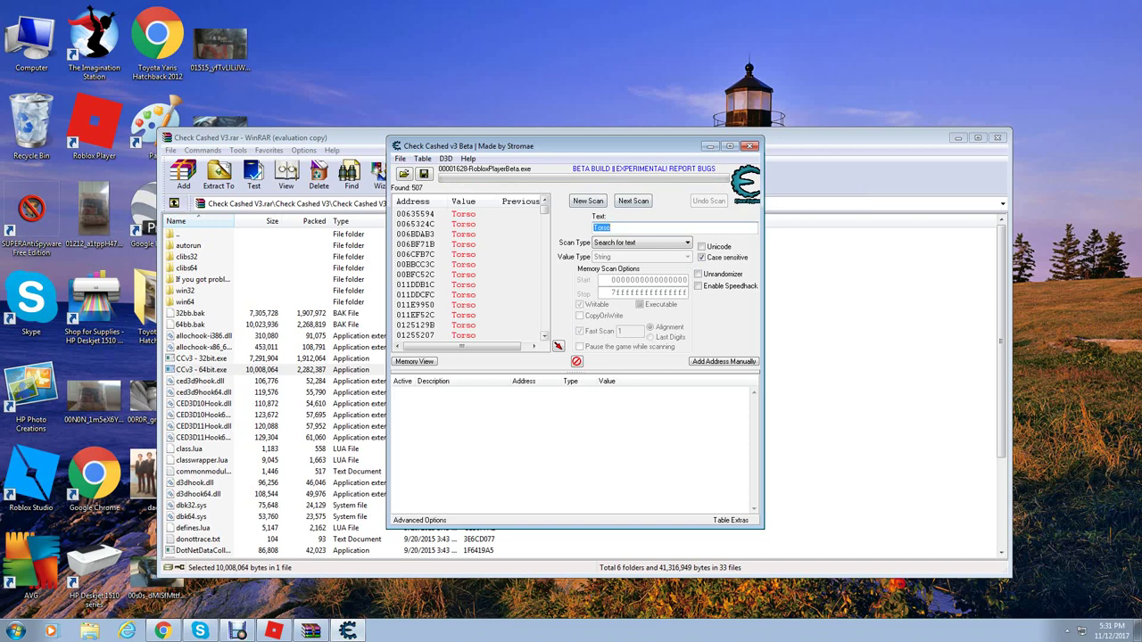
Discard the current scan results and run a fresh first scan for "Torso"
{"action": "mouse_move", "coordinate": [544, 210]}
{"action": "left_mouse_down"}
{"action": "mouse_move", "coordinate": [544, 325]}
{"action": "mouse_move", "coordinate": [544, 220]}
{"action": "left_mouse_up"}
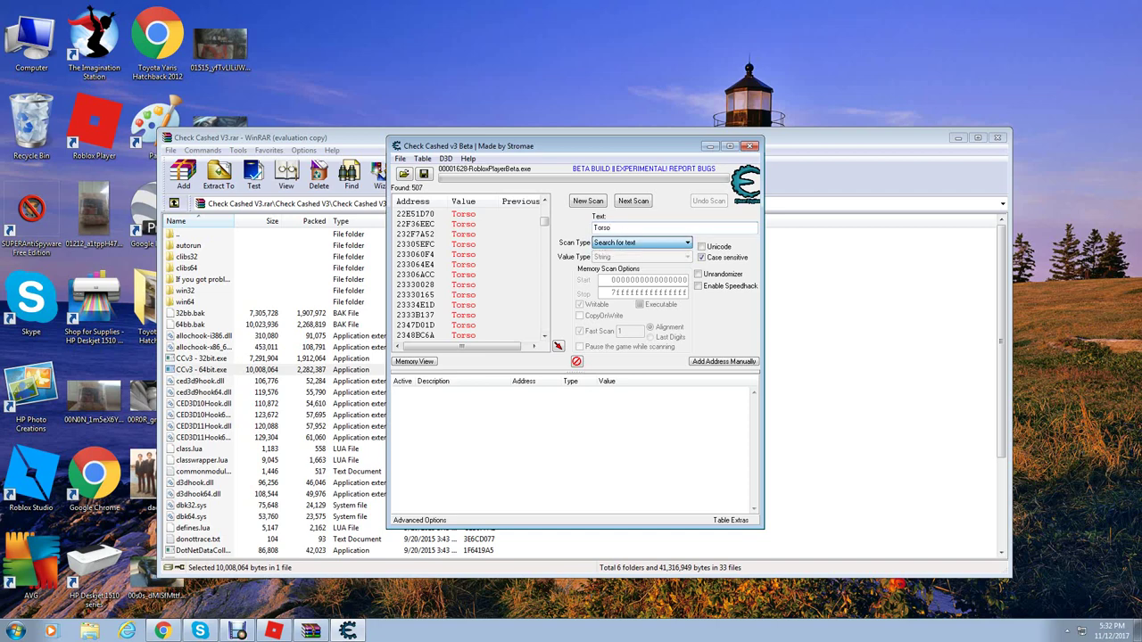
{"action": "left_click", "coordinate": [588, 201]}
{"action": "left_click", "coordinate": [588, 201]}
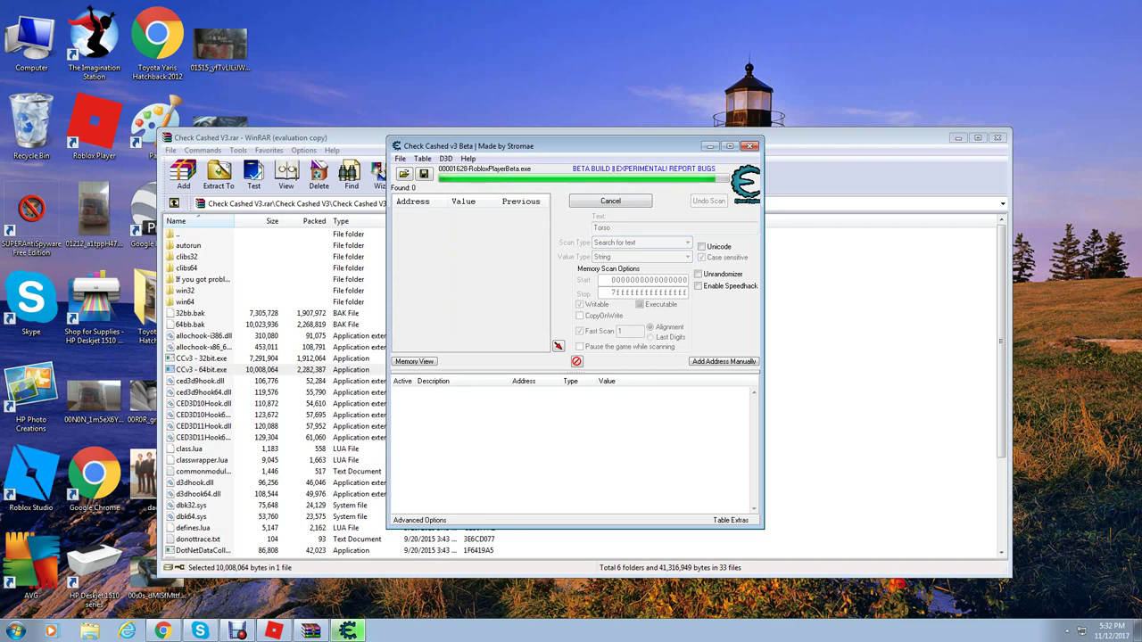
Add the six green "Torso" results from 026ACBE0 to 026BFD31 to the address list
{"action": "scroll", "coordinate": [471, 274], "scroll_direction": "down", "scroll_amount": 13}
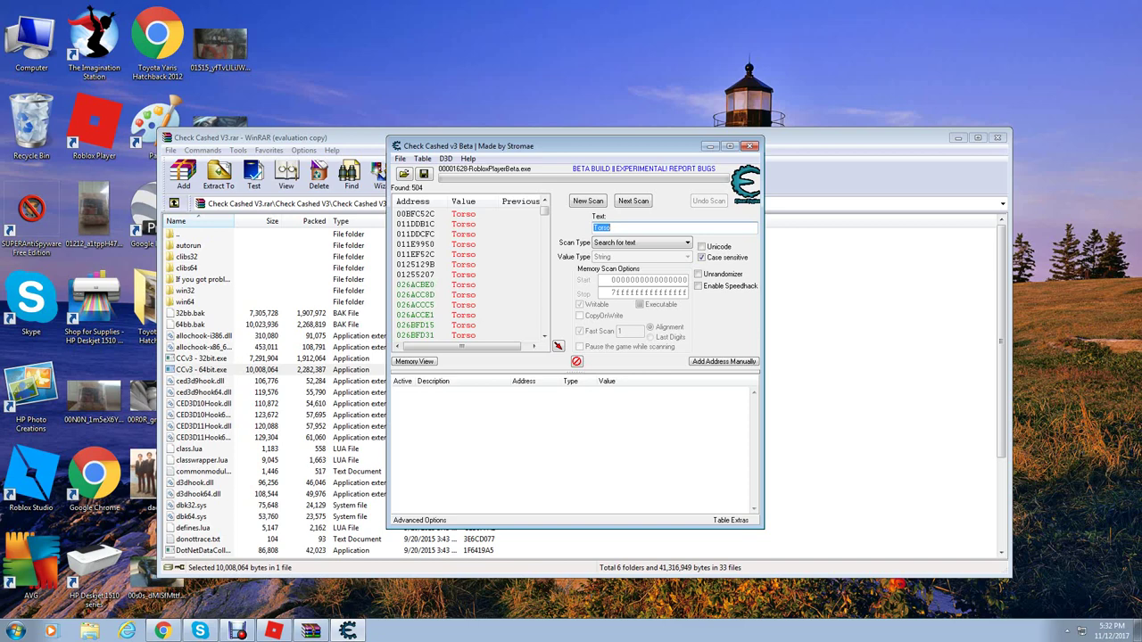
{"action": "scroll", "coordinate": [464, 274], "scroll_direction": "up", "scroll_amount": 10}
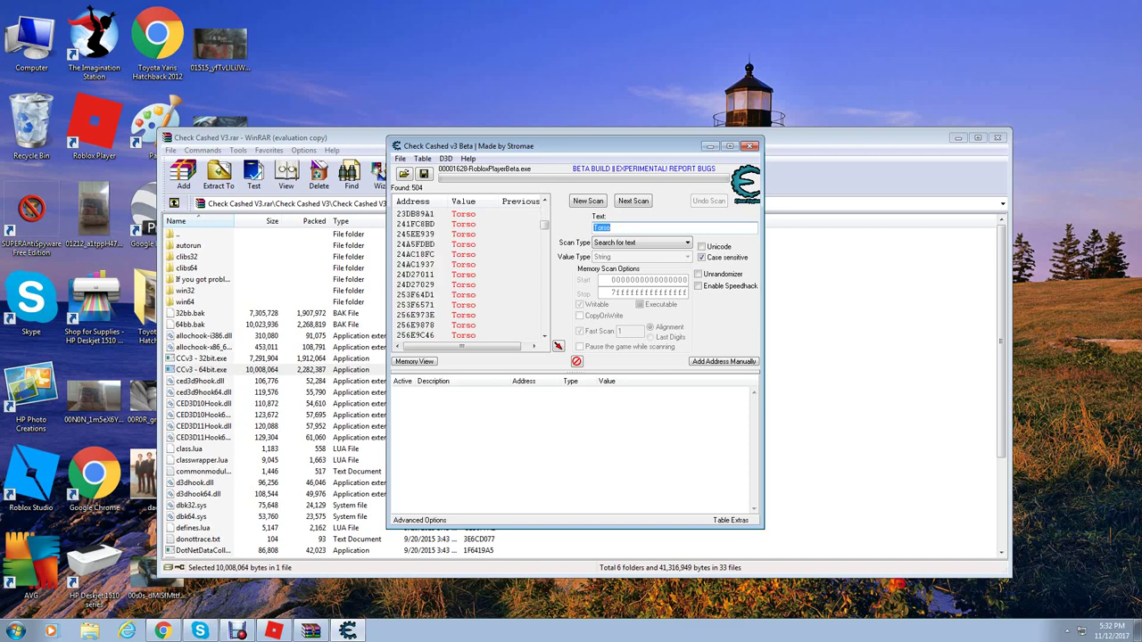
{"action": "scroll", "coordinate": [471, 275], "scroll_direction": "down", "scroll_amount": 8}
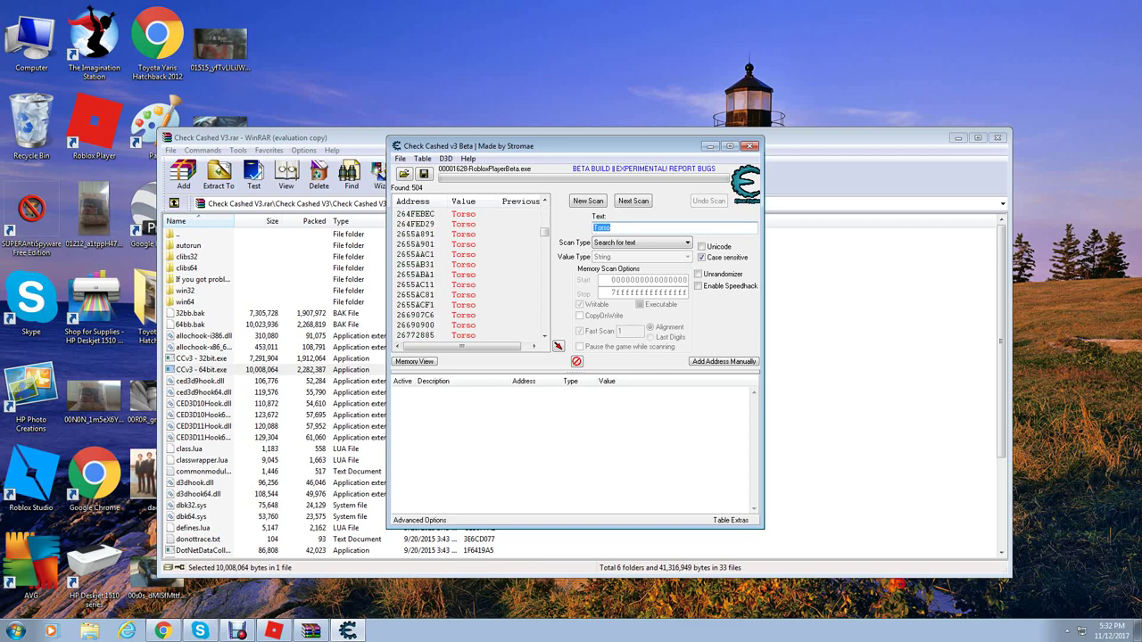
{"action": "scroll", "coordinate": [471, 274], "scroll_direction": "up", "scroll_amount": 8}
{"action": "scroll", "coordinate": [464, 274], "scroll_direction": "down", "scroll_amount": 3}
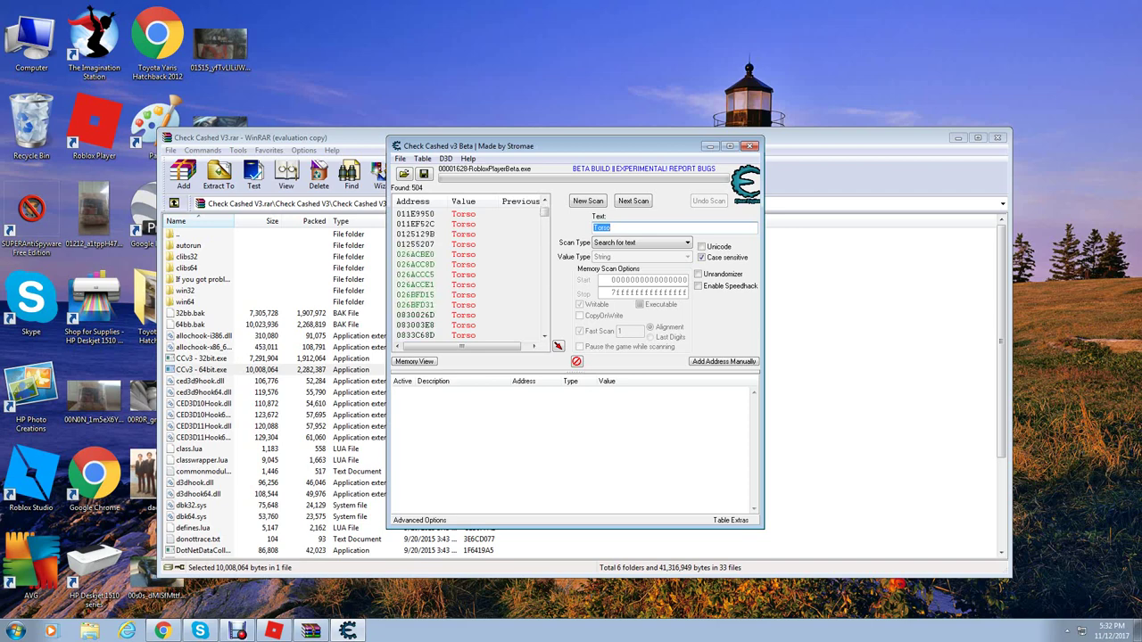
{"action": "left_click", "coordinate": [437, 255]}
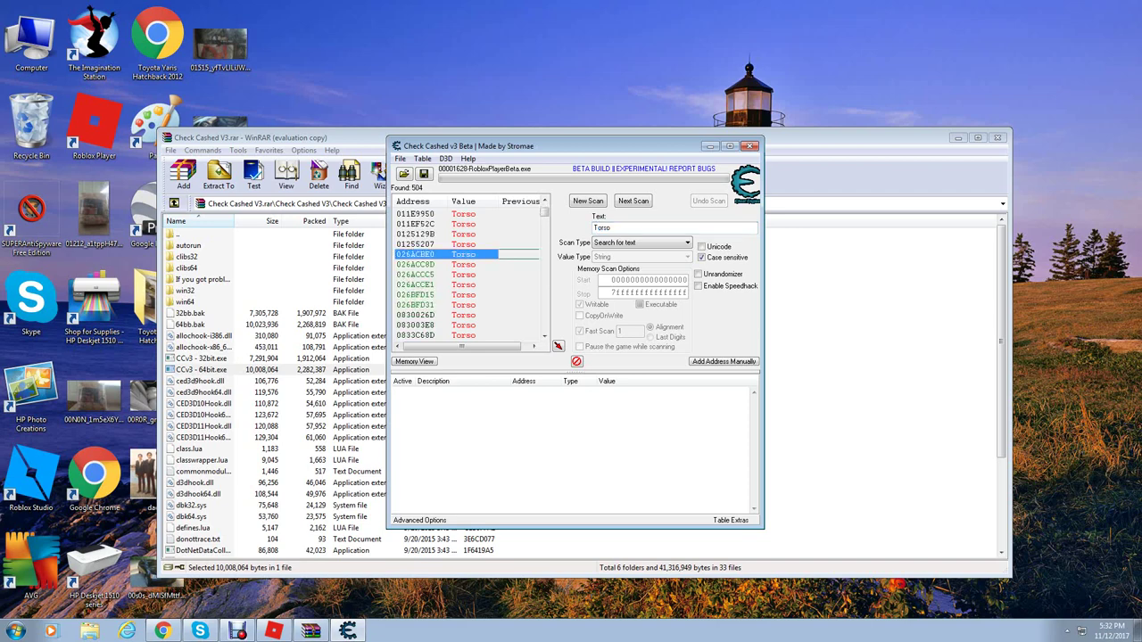
{"action": "key", "text": "shift+Down"}
{"action": "key", "text": "shift+Down"}
{"action": "key", "text": "shift+Down"}
{"action": "key", "text": "shift+Down"}
{"action": "key", "text": "shift+Down"}
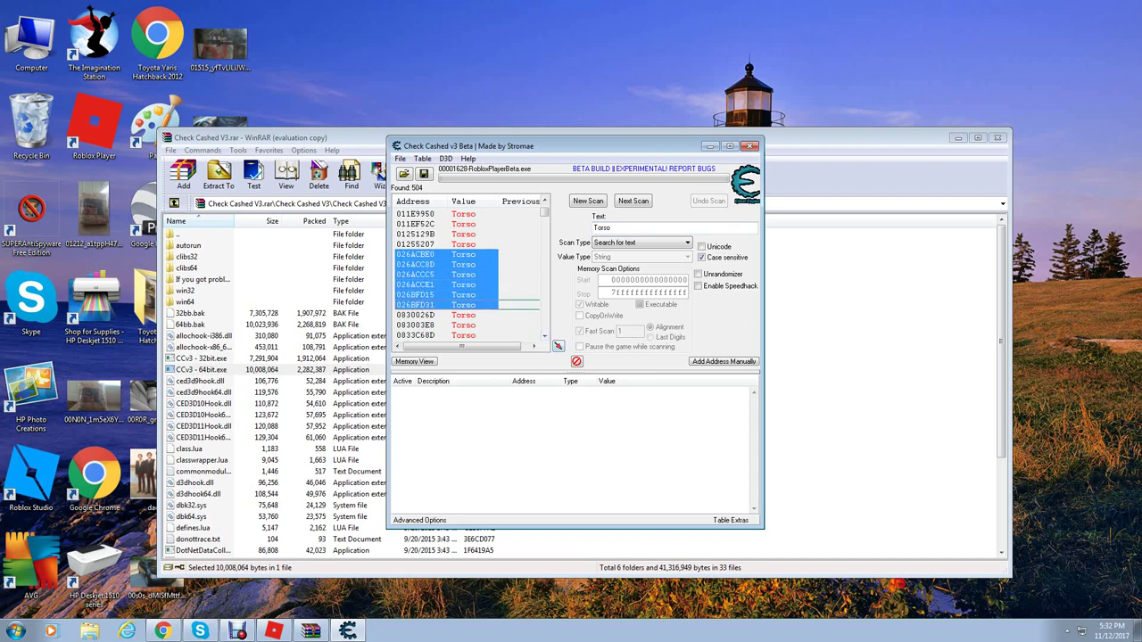
{"action": "left_click", "coordinate": [558, 346]}
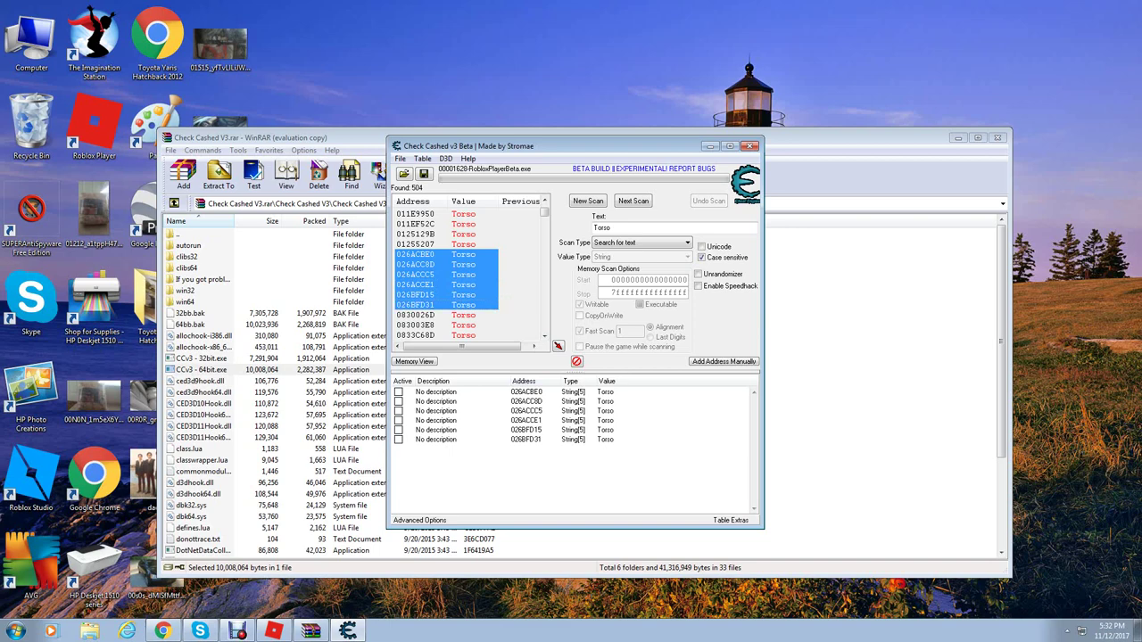
Change the value of all six records in the address list to an empty string
{"action": "key", "text": "ctrl+a"}
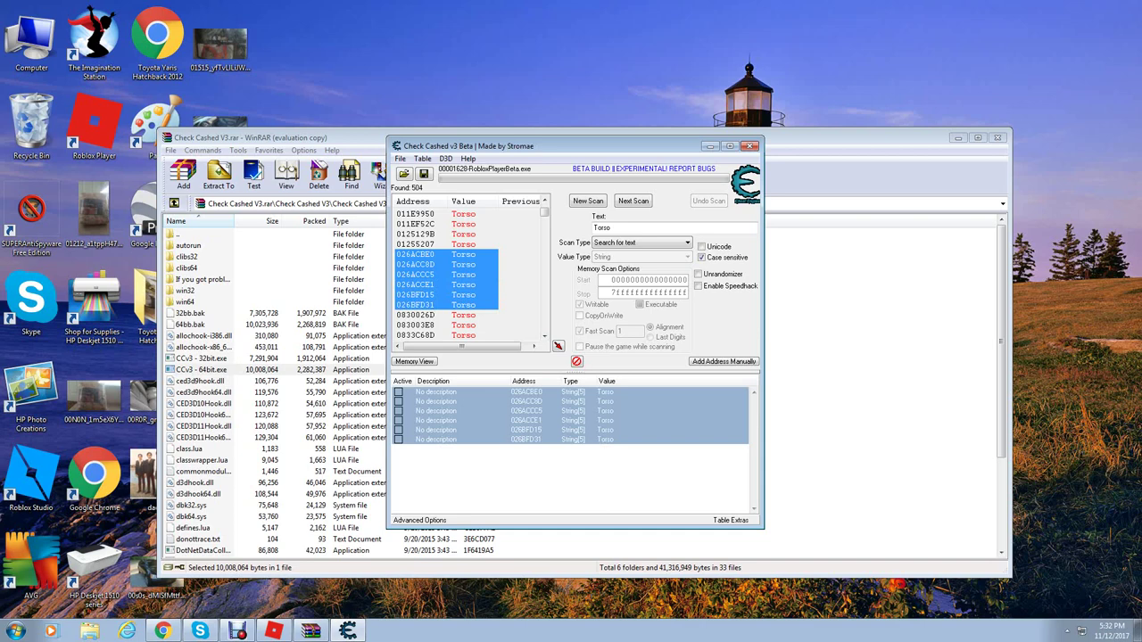
{"action": "right_click", "coordinate": [609, 419]}
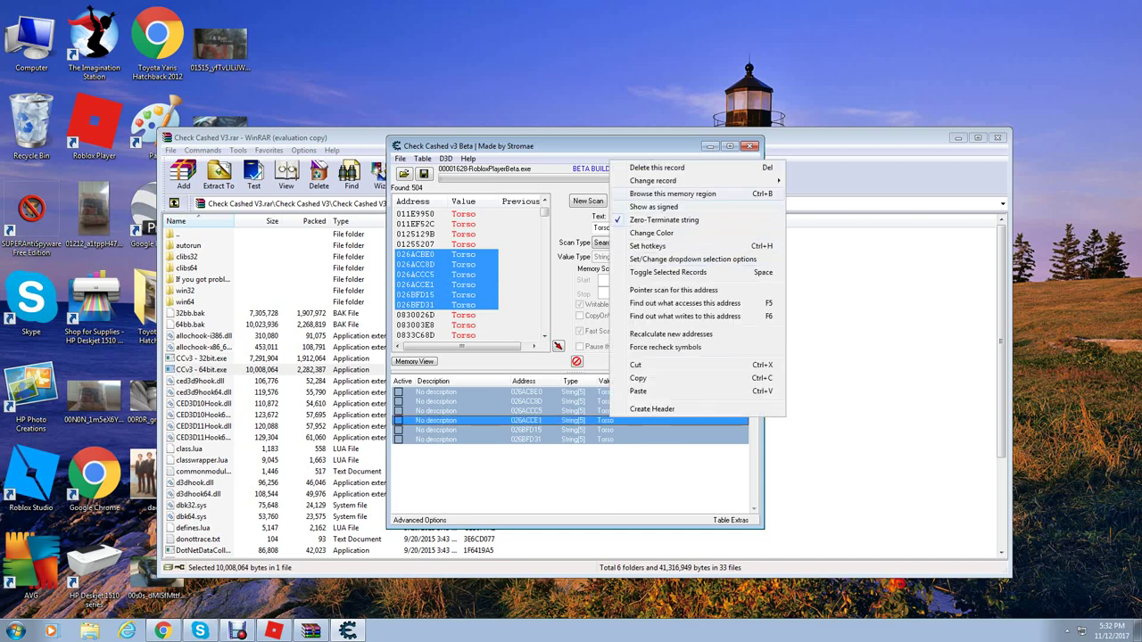
{"action": "mouse_move", "coordinate": [678, 180]}
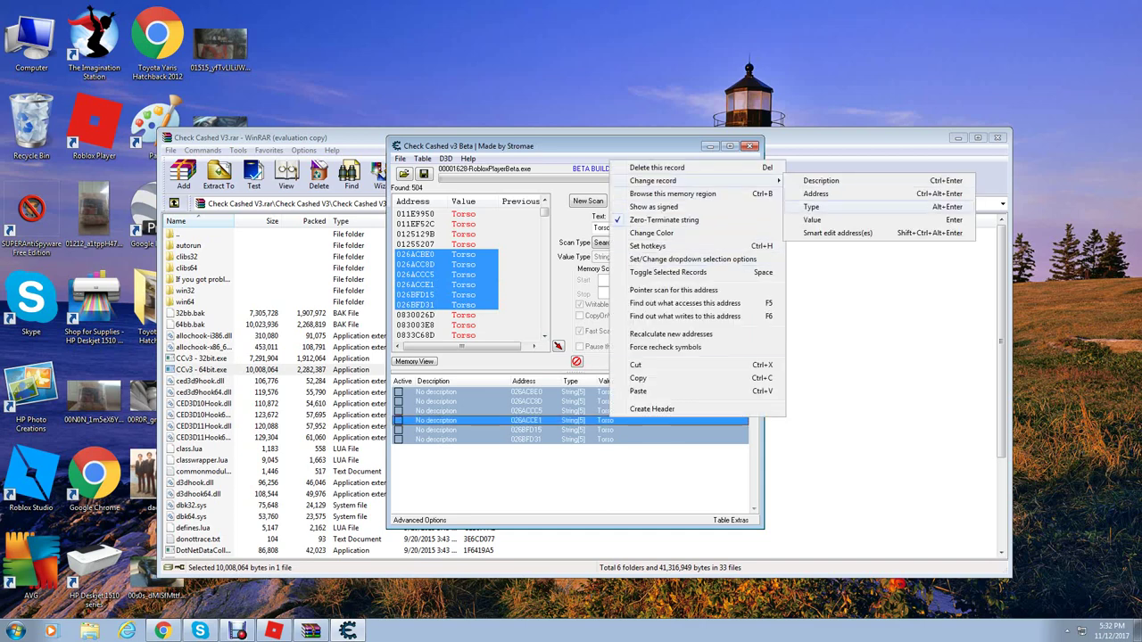
{"action": "left_click", "coordinate": [812, 220]}
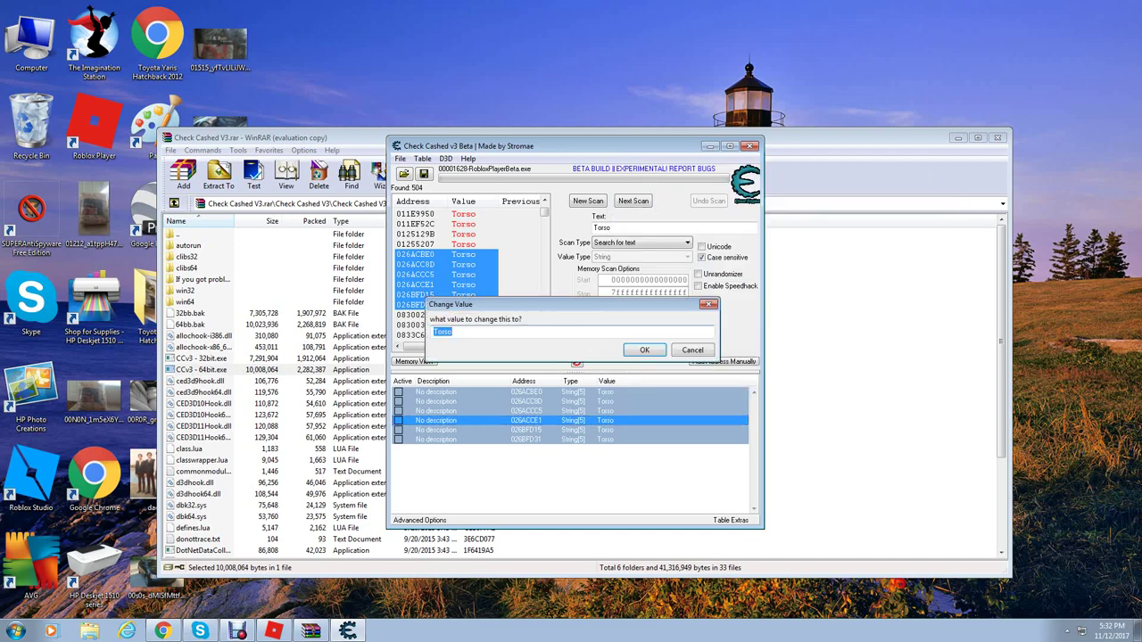
{"action": "key", "text": "BackSpace"}
{"action": "key", "text": "Return"}
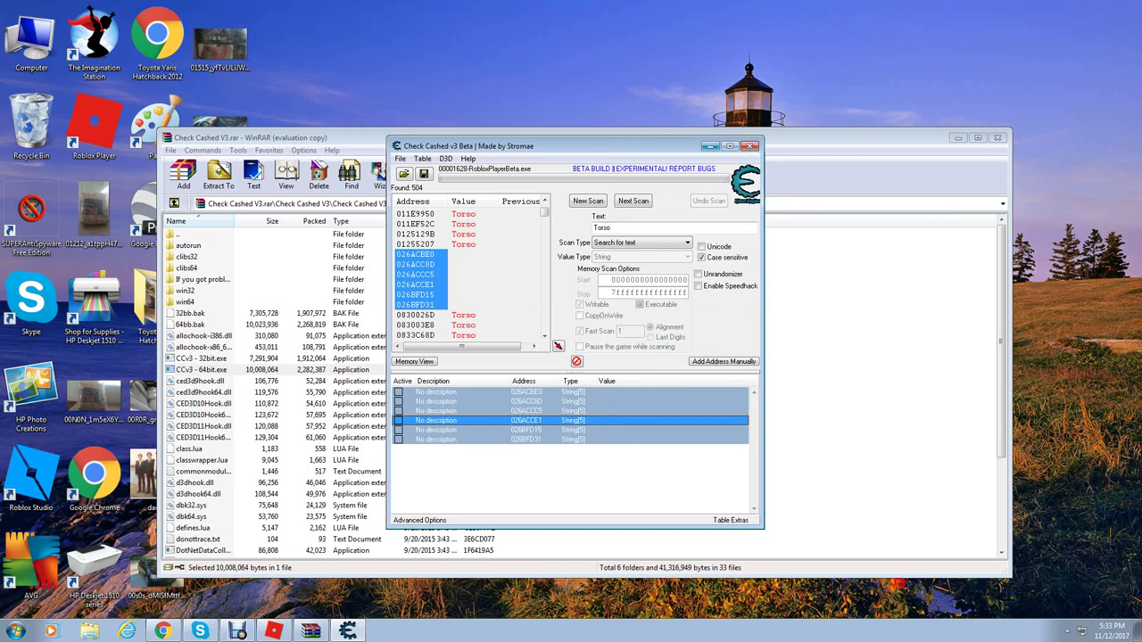
Minimize the Check Cashed and WinRAR windows and switch to the running Roblox game
{"action": "left_click", "coordinate": [711, 146]}
{"action": "left_click", "coordinate": [958, 139]}
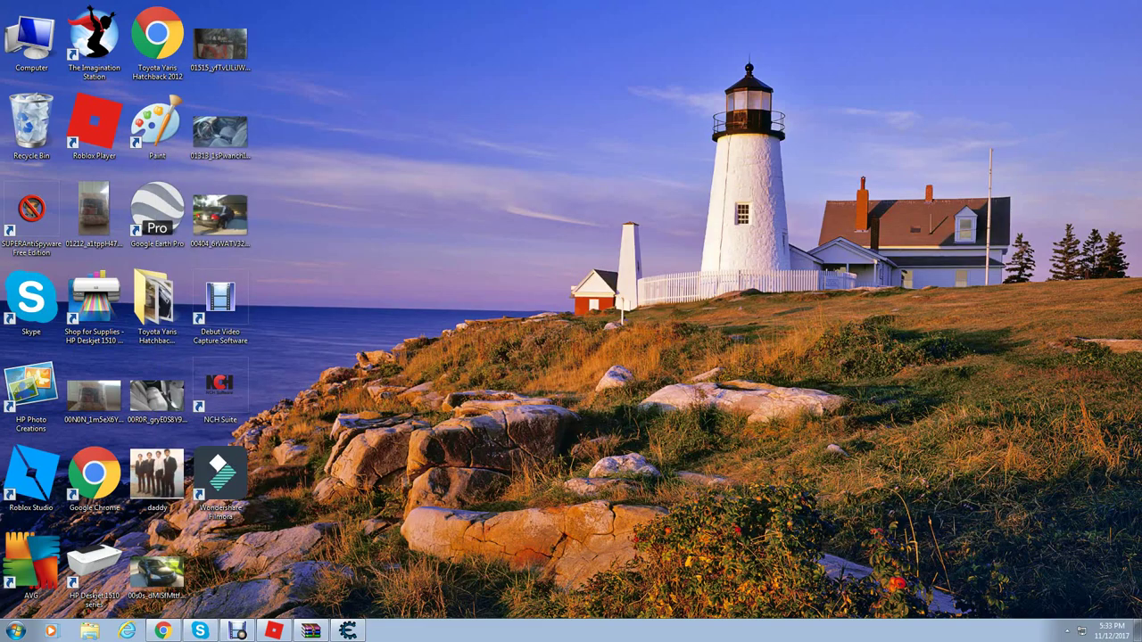
{"action": "left_click", "coordinate": [274, 630]}
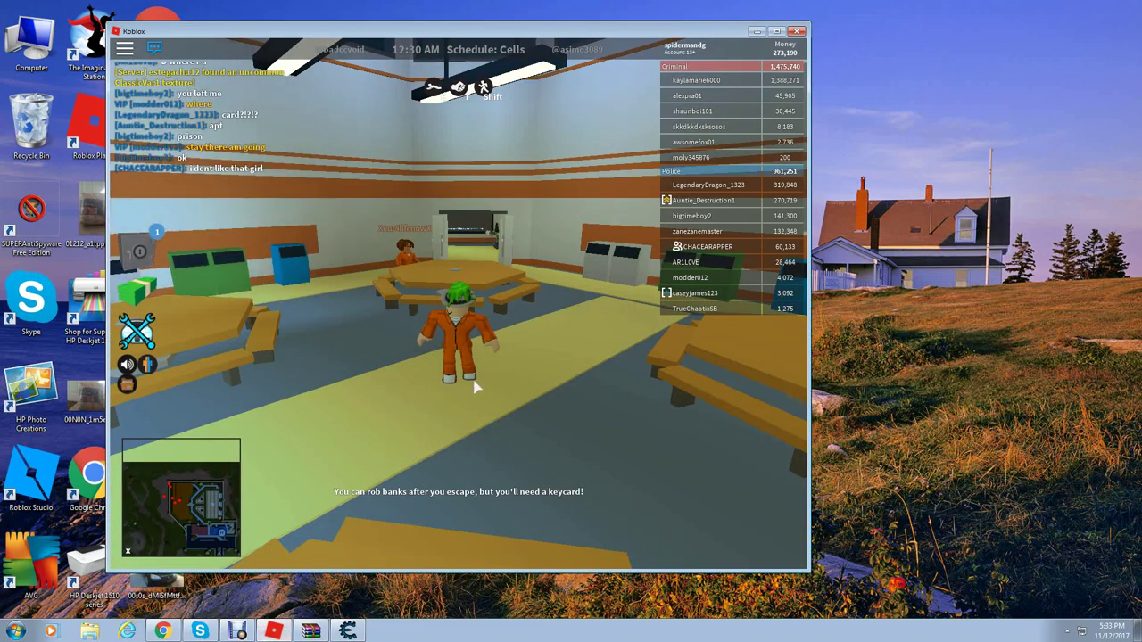
Move the character briefly in the prison hall and reset it so that it respawns
{"action": "key", "text": "w"}
{"action": "key", "text": "space"}
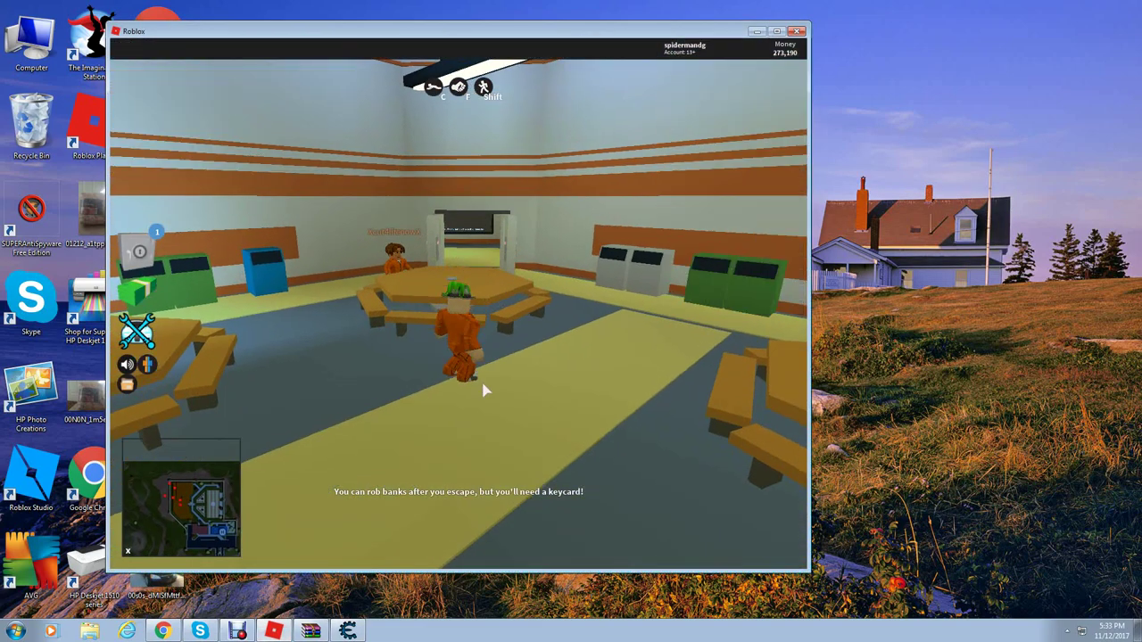
{"action": "key", "text": "Escape"}
{"action": "left_click", "coordinate": [357, 515]}
{"action": "left_click", "coordinate": [441, 273]}
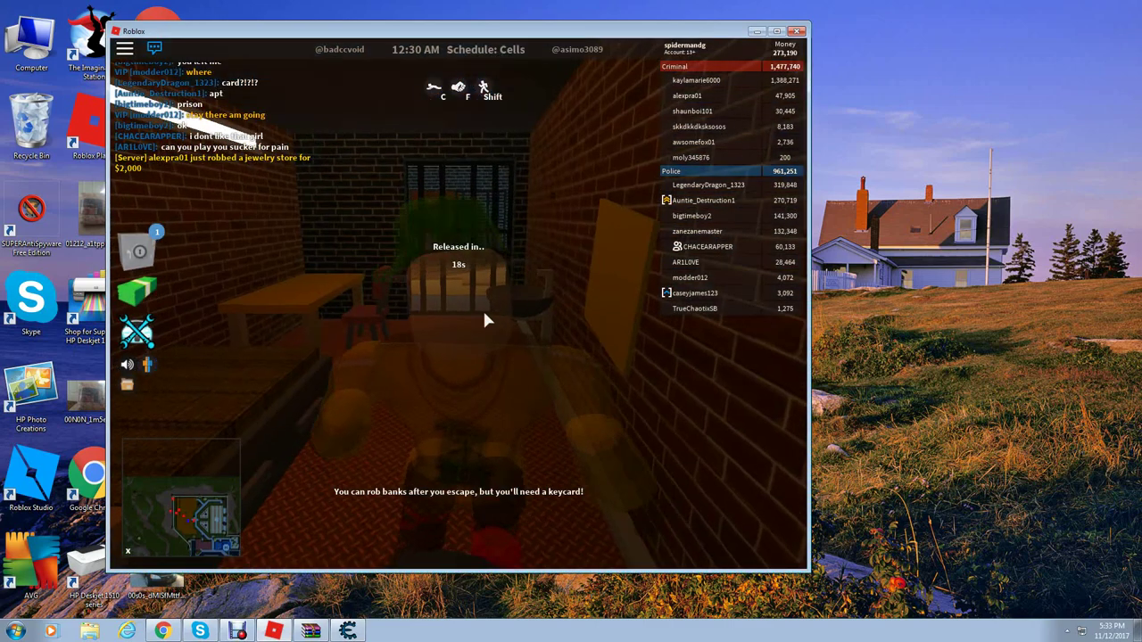
Walk the respawned character through the cell bars and around the staircase and walls, and close the Roblox window
{"action": "key", "text": "w"}
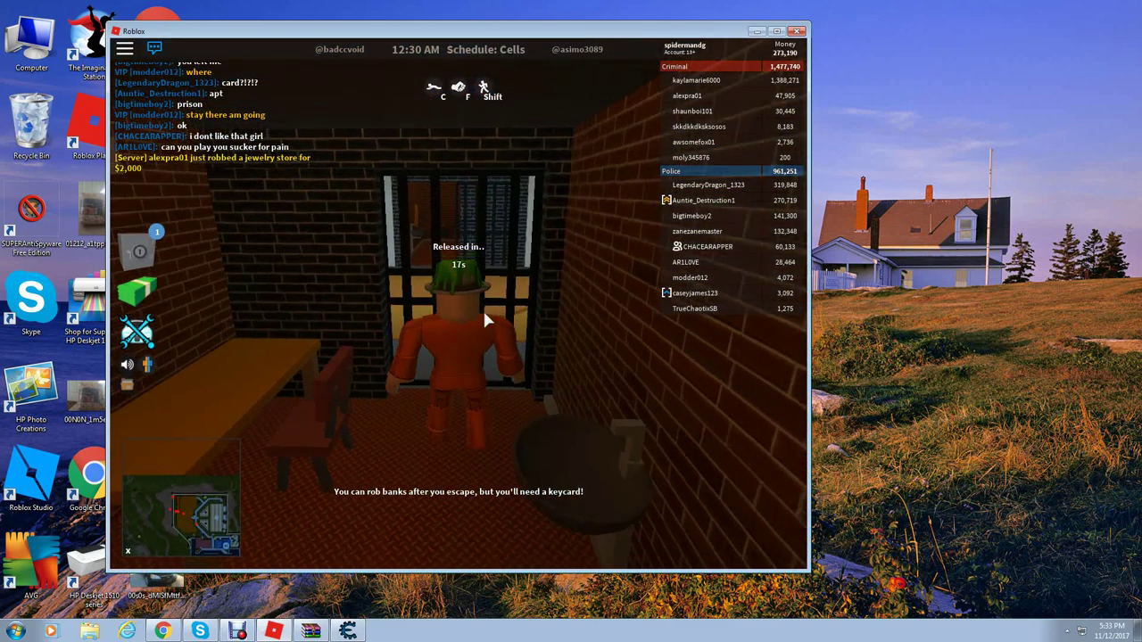
{"action": "key", "text": "w"}
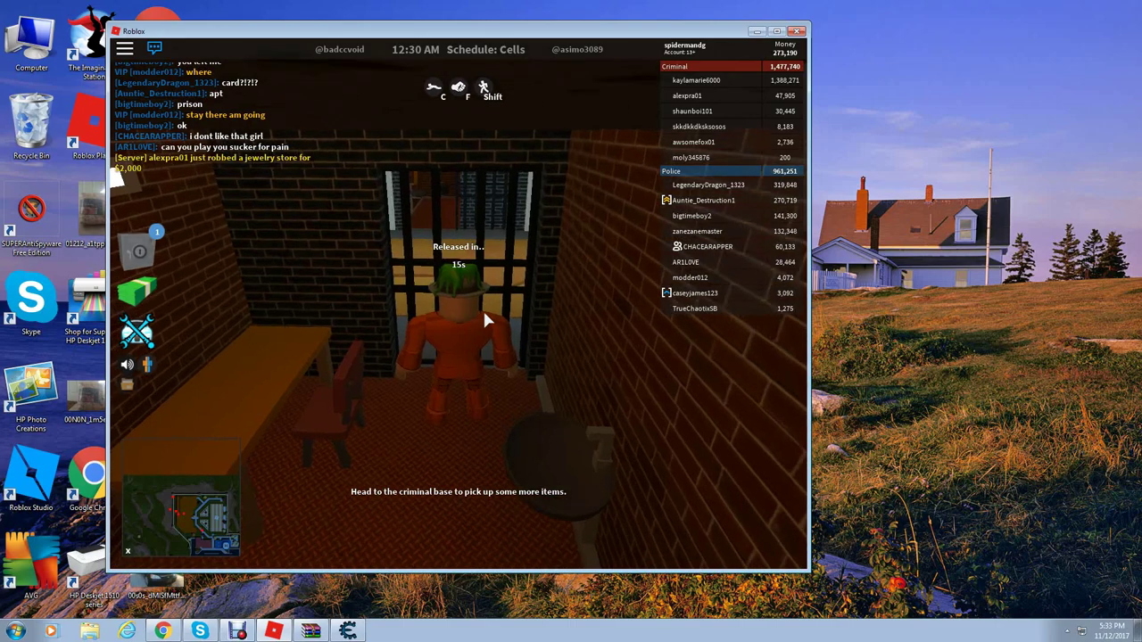
{"action": "key", "text": "w"}
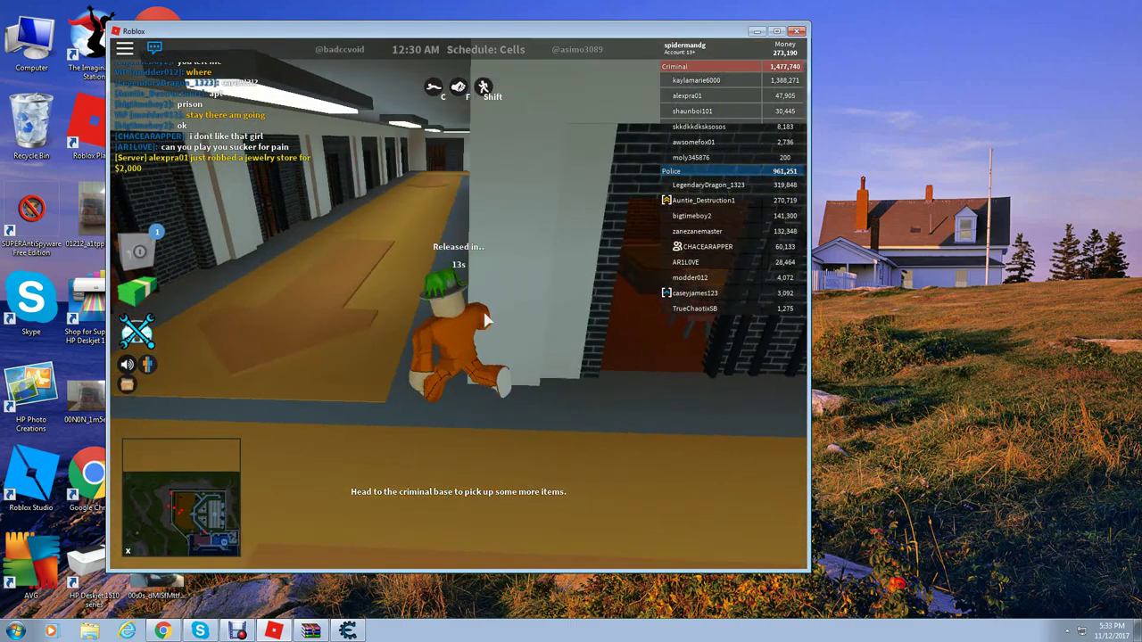
{"action": "key", "text": "w"}
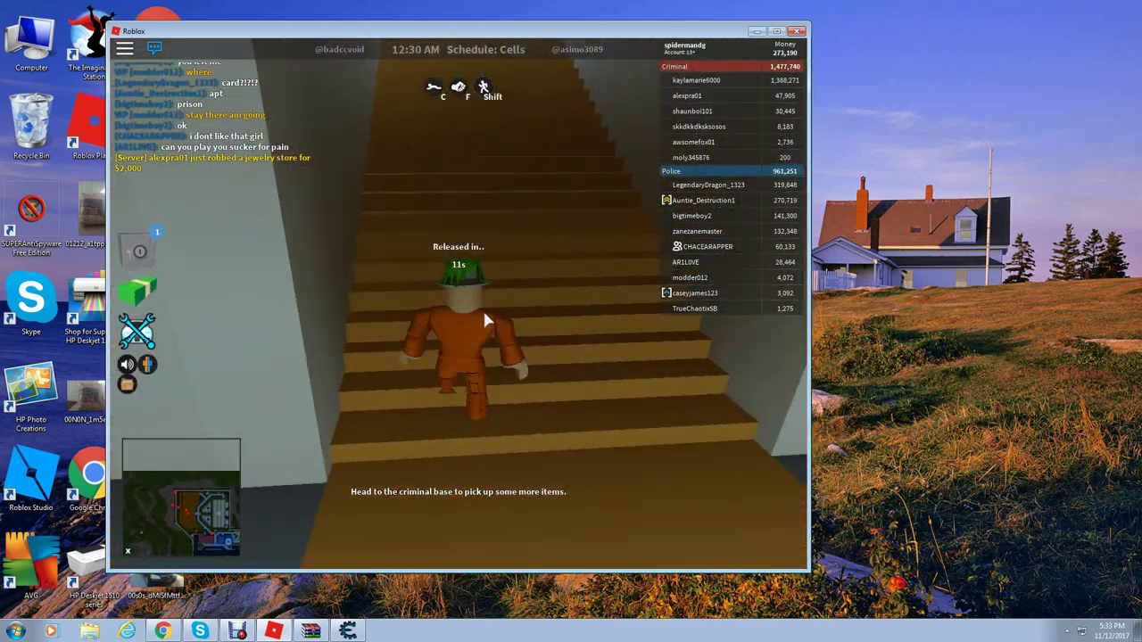
{"action": "key", "text": "s"}
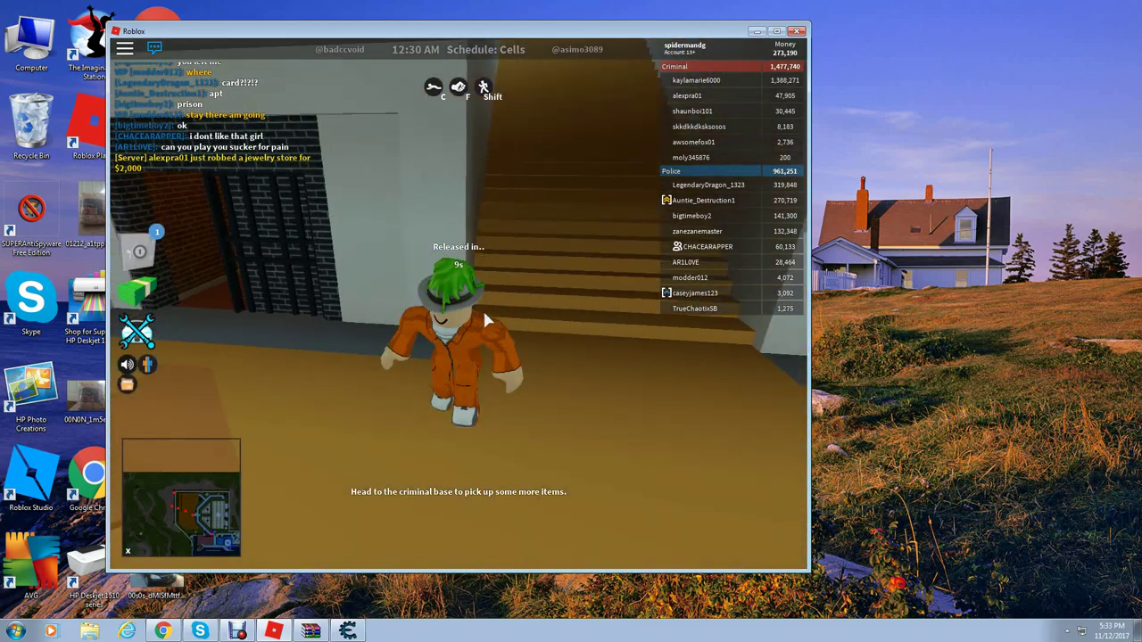
{"action": "key", "text": "d"}
{"action": "key", "text": "a"}
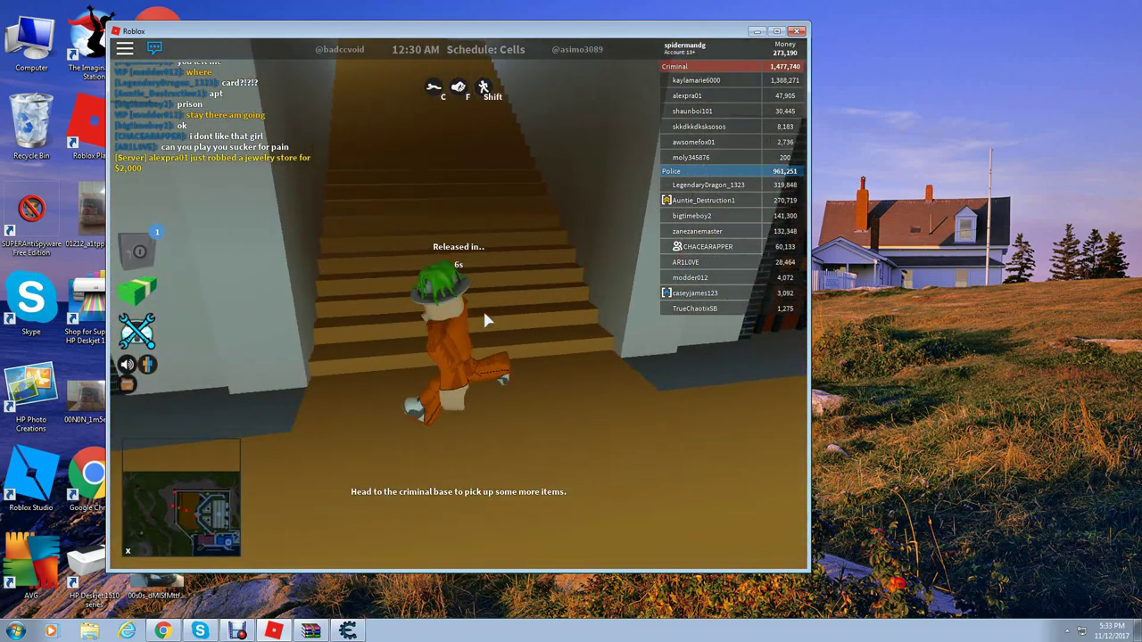
{"action": "key", "text": "d"}
{"action": "key", "text": "w"}
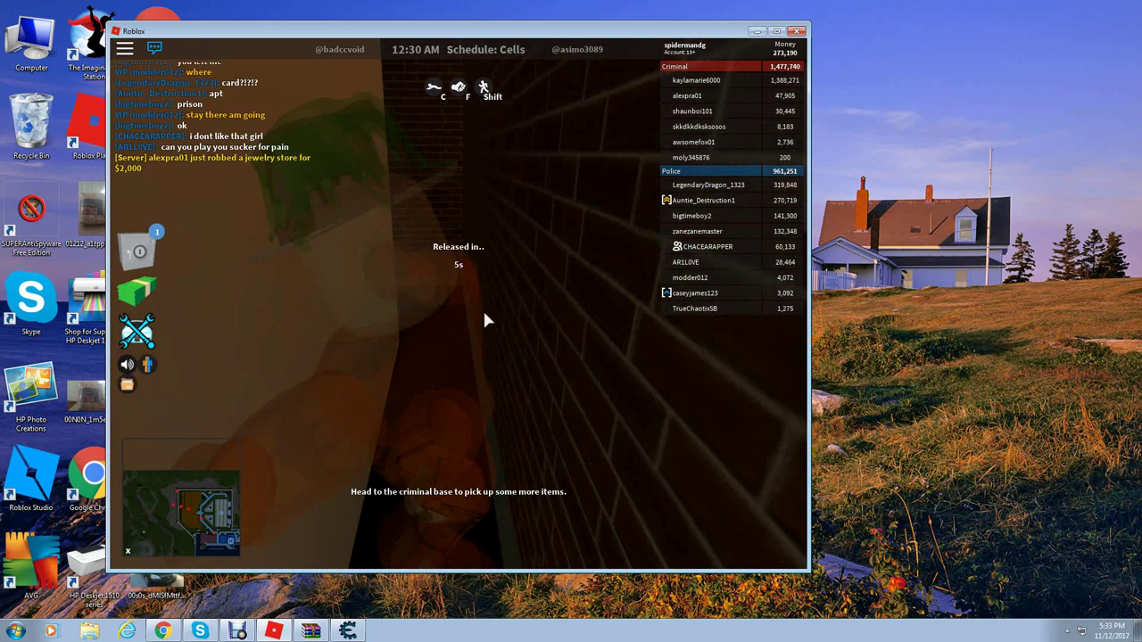
{"action": "key", "text": "s"}
{"action": "scroll", "coordinate": [482, 308], "scroll_direction": "down", "scroll_amount": 5}
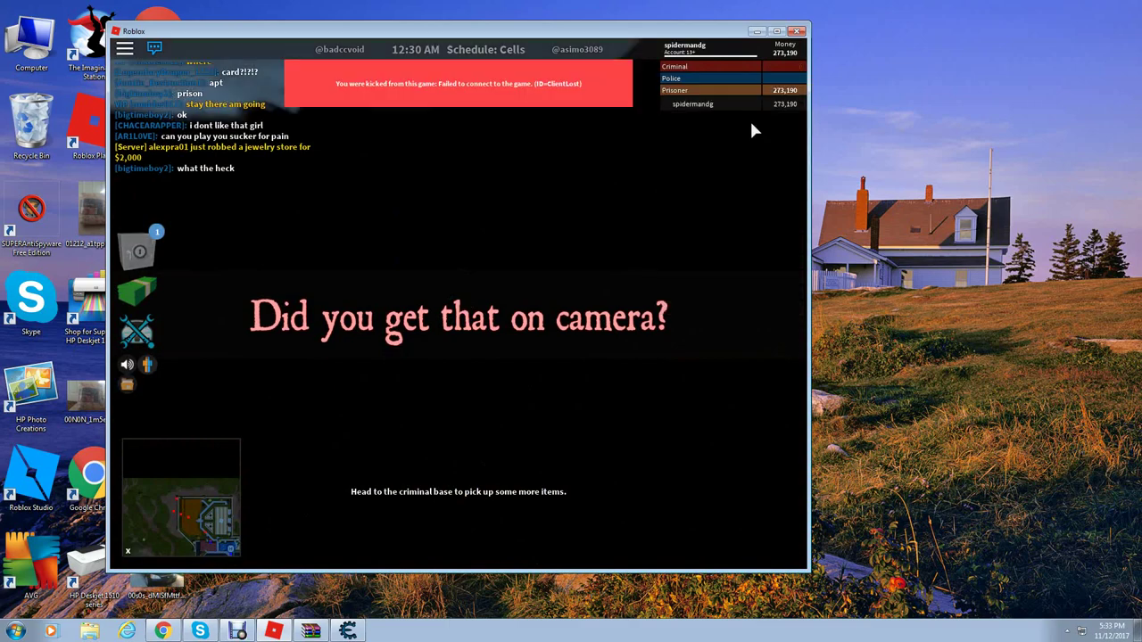
{"action": "left_click", "coordinate": [797, 30]}
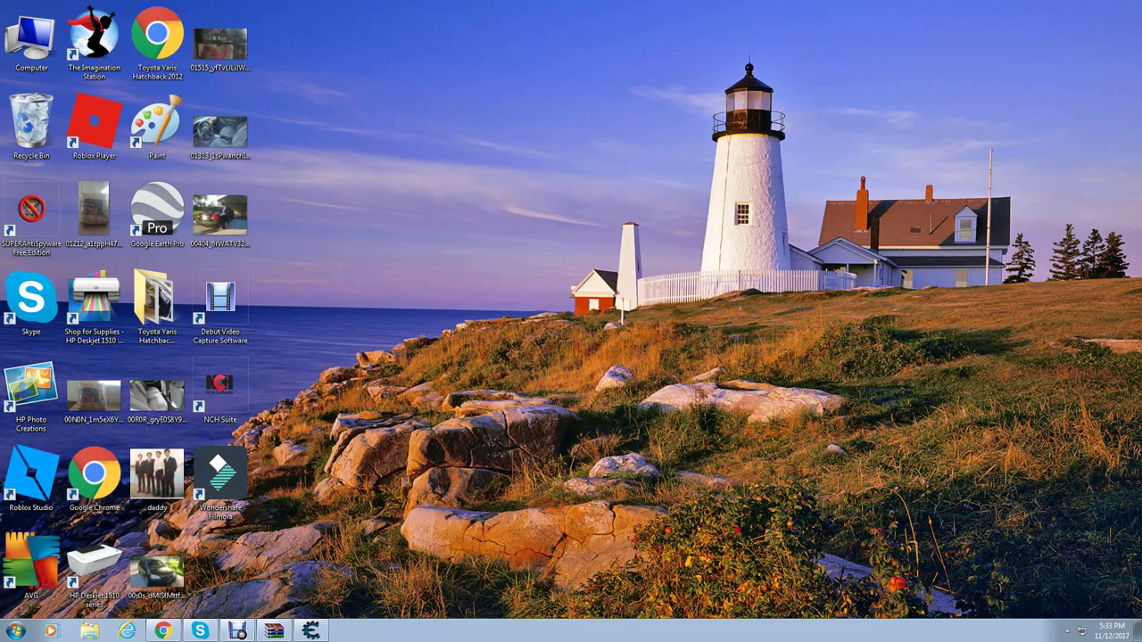